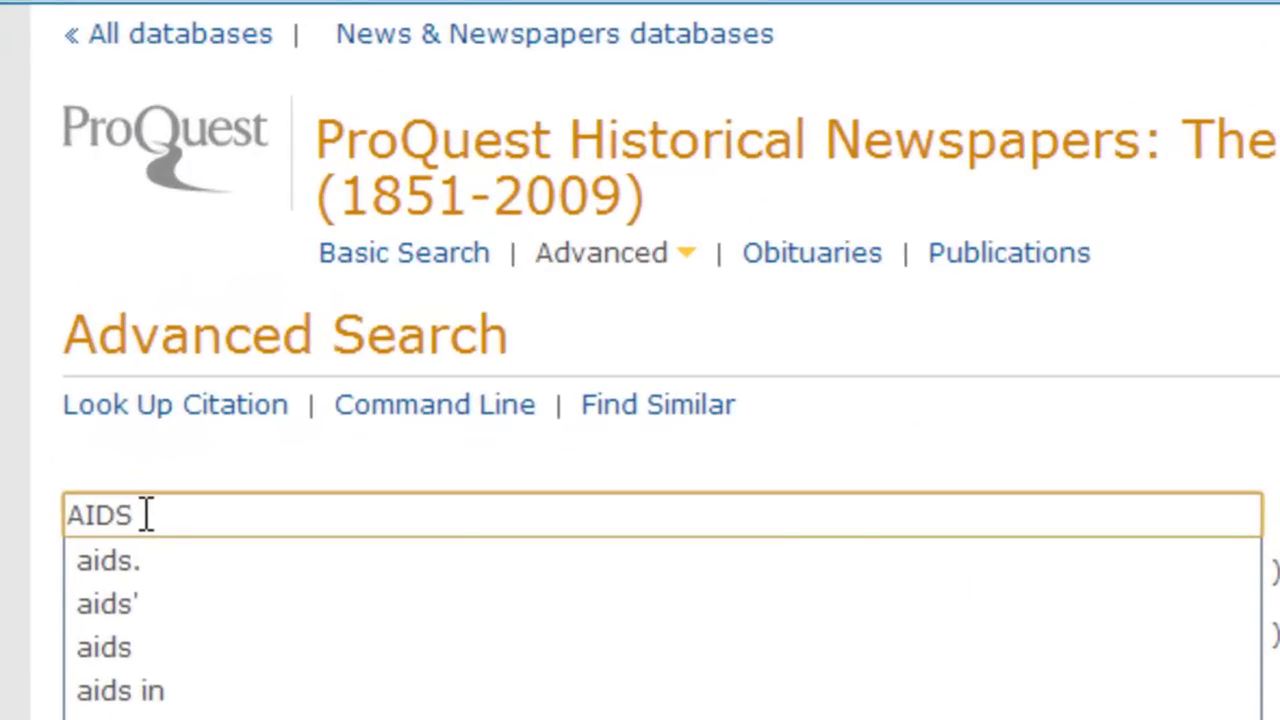
# Replace AIDS in the first search box with the quoted phrase "Acquired Immune Deficiency Syndrome".
pyautogui.press('BackSpace')
pyautogui.press('BackSpace')
pyautogui.press('BackSpace')
pyautogui.press('BackSpace')
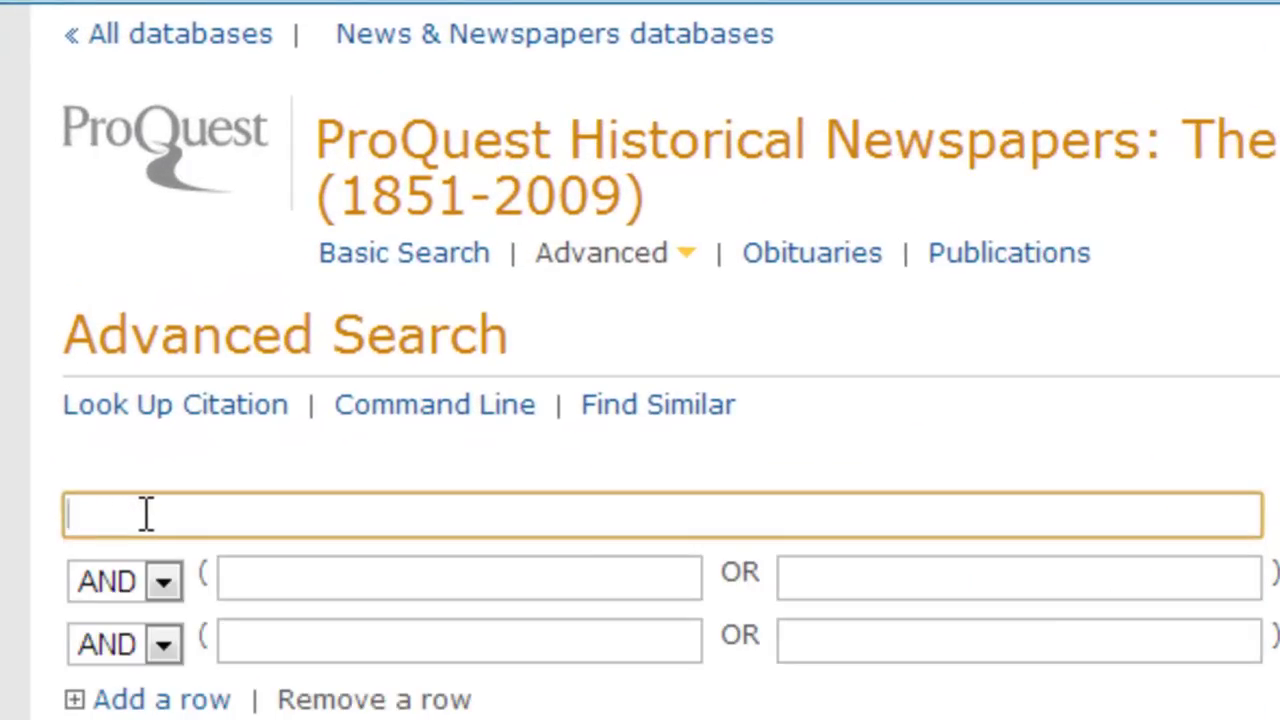
pyautogui.write('Acquired Immunodeficiency Syndrome')
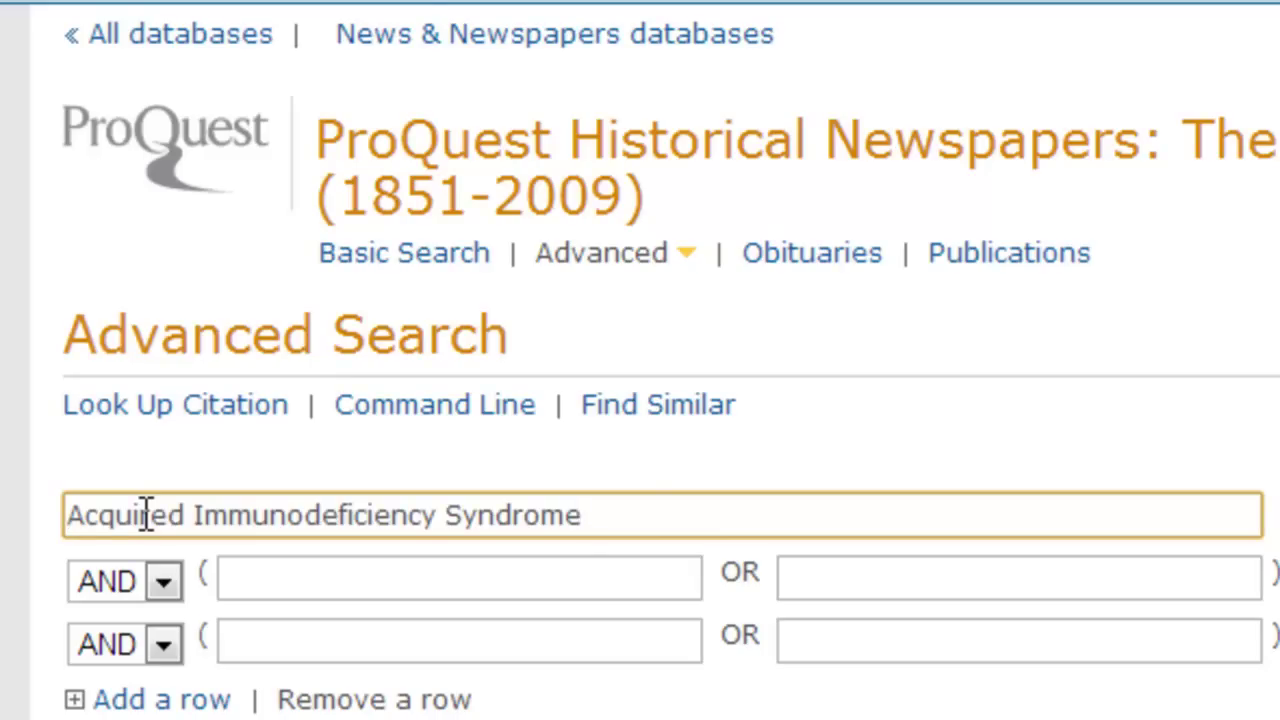
pyautogui.click(75, 515)
pyautogui.write('"')
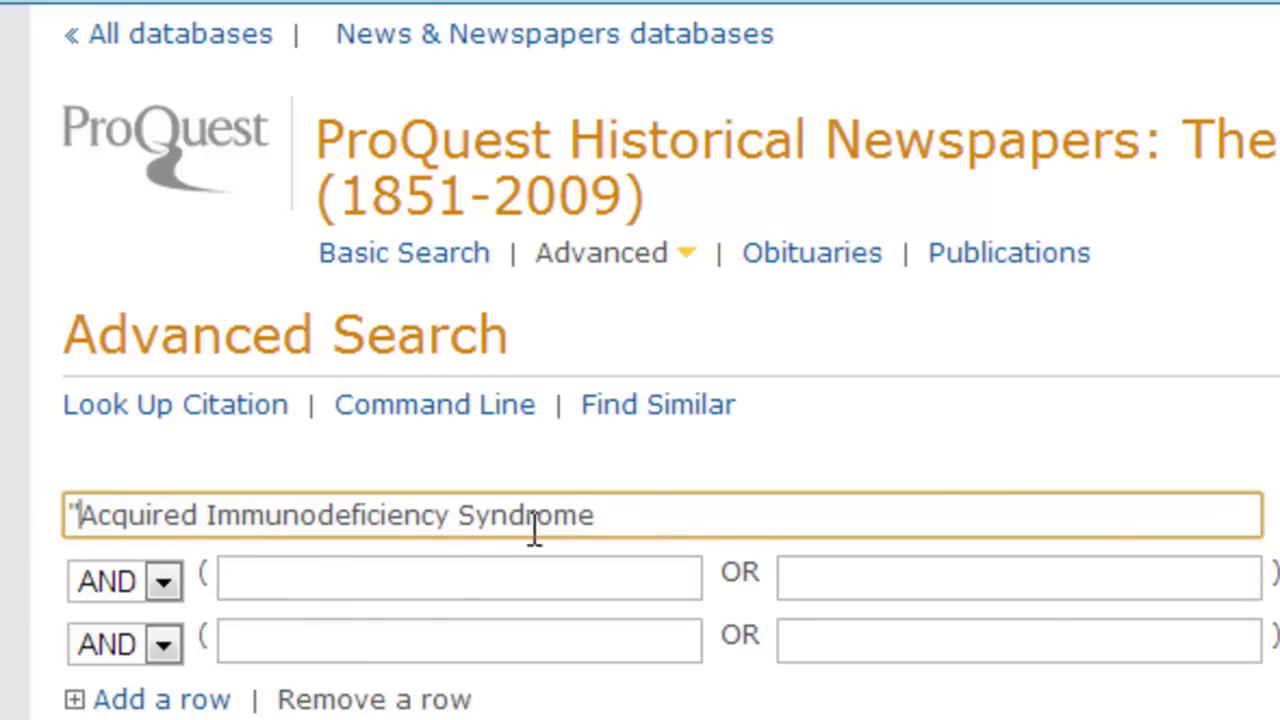
pyautogui.click(620, 517)
pyautogui.write('"')
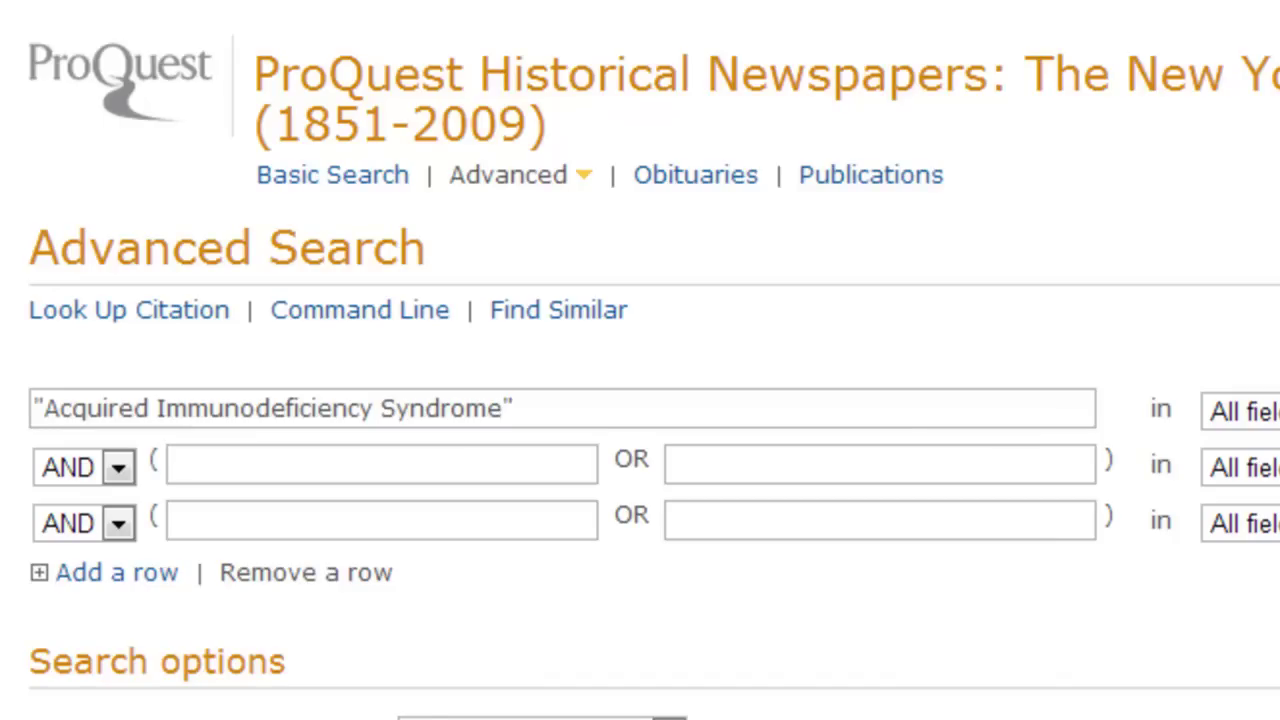
pyautogui.click(277, 408)
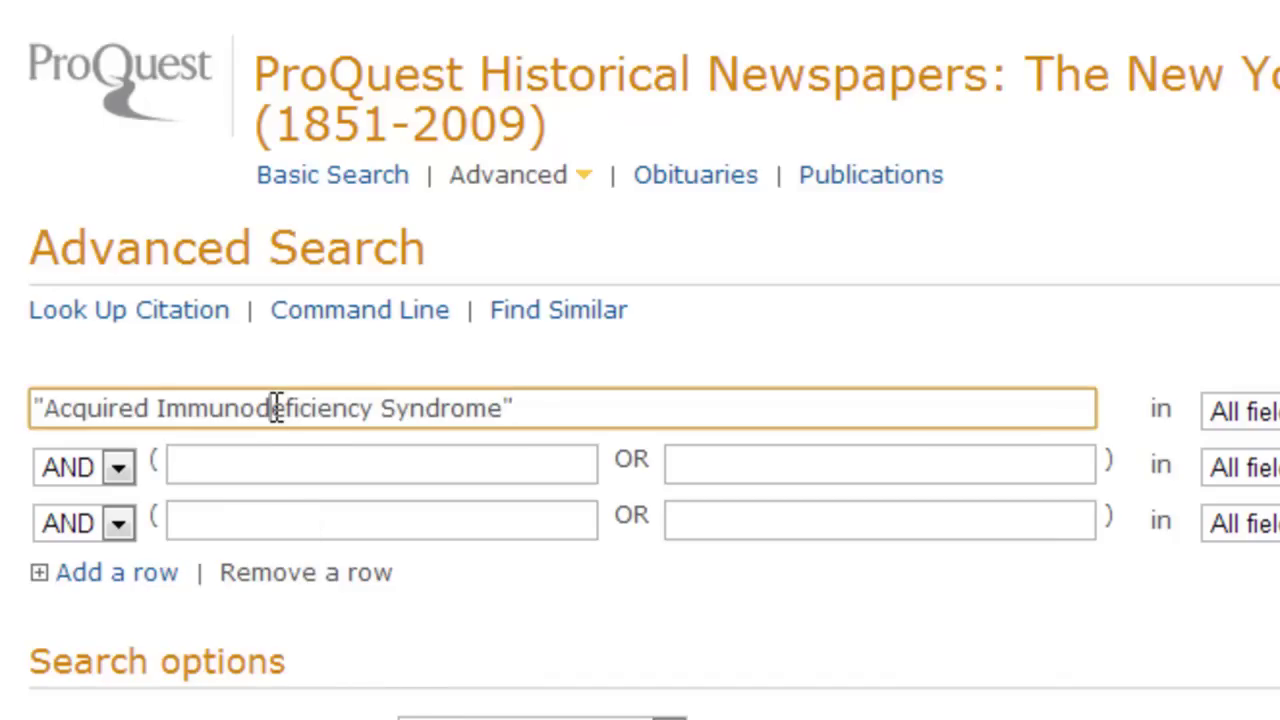
pyautogui.press('BackSpace')
pyautogui.press('BackSpace')
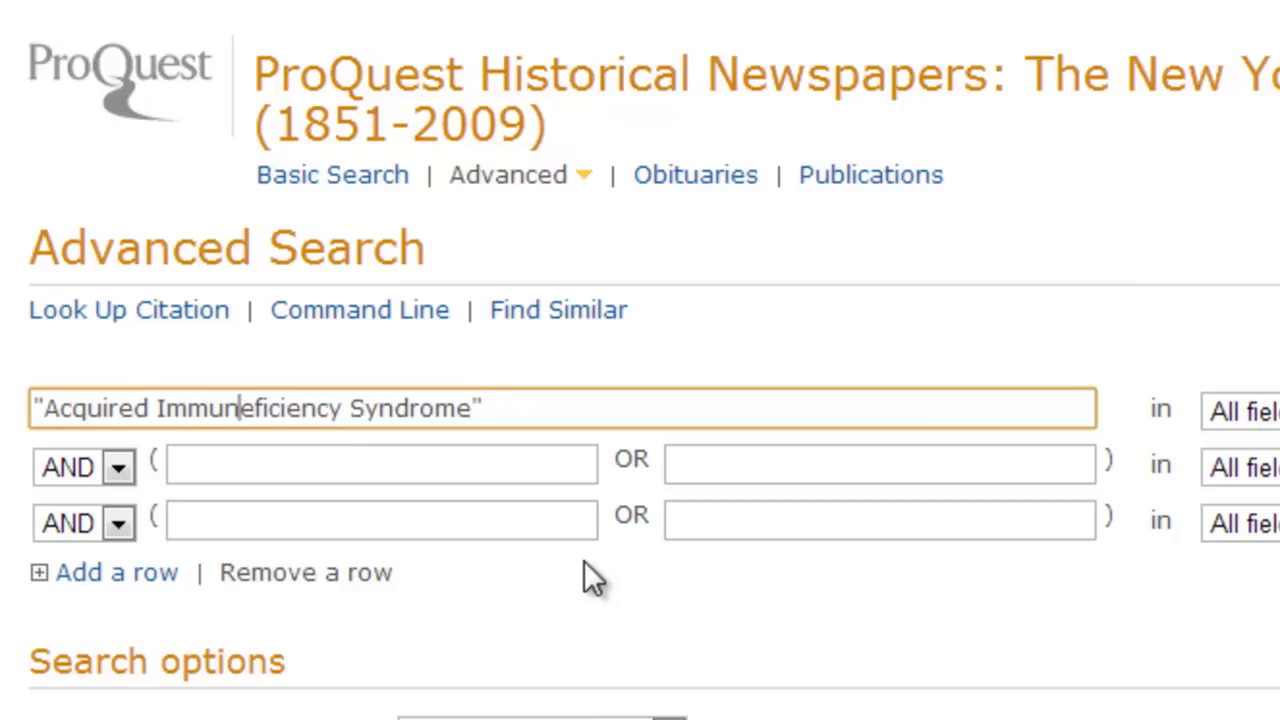
pyautogui.write('e D')
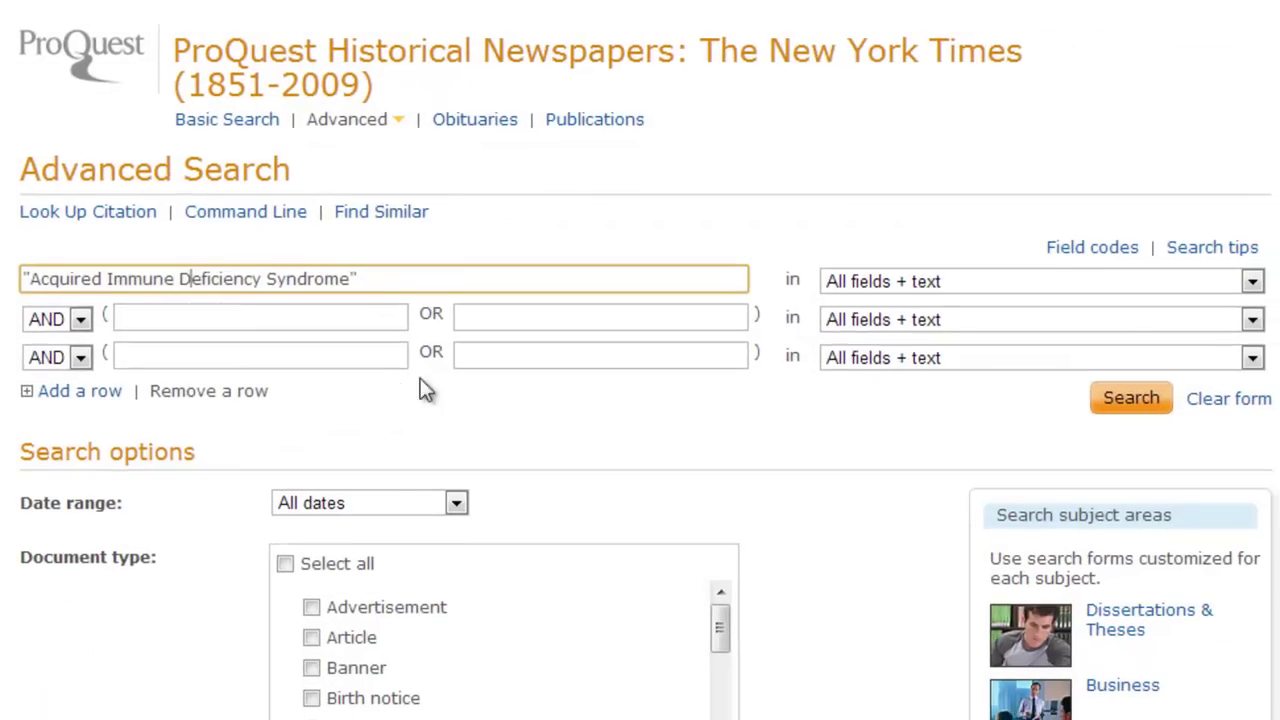
# Run the phrase search and sort the 2411 results by publication date, oldest first.
pyautogui.click(1124, 408)
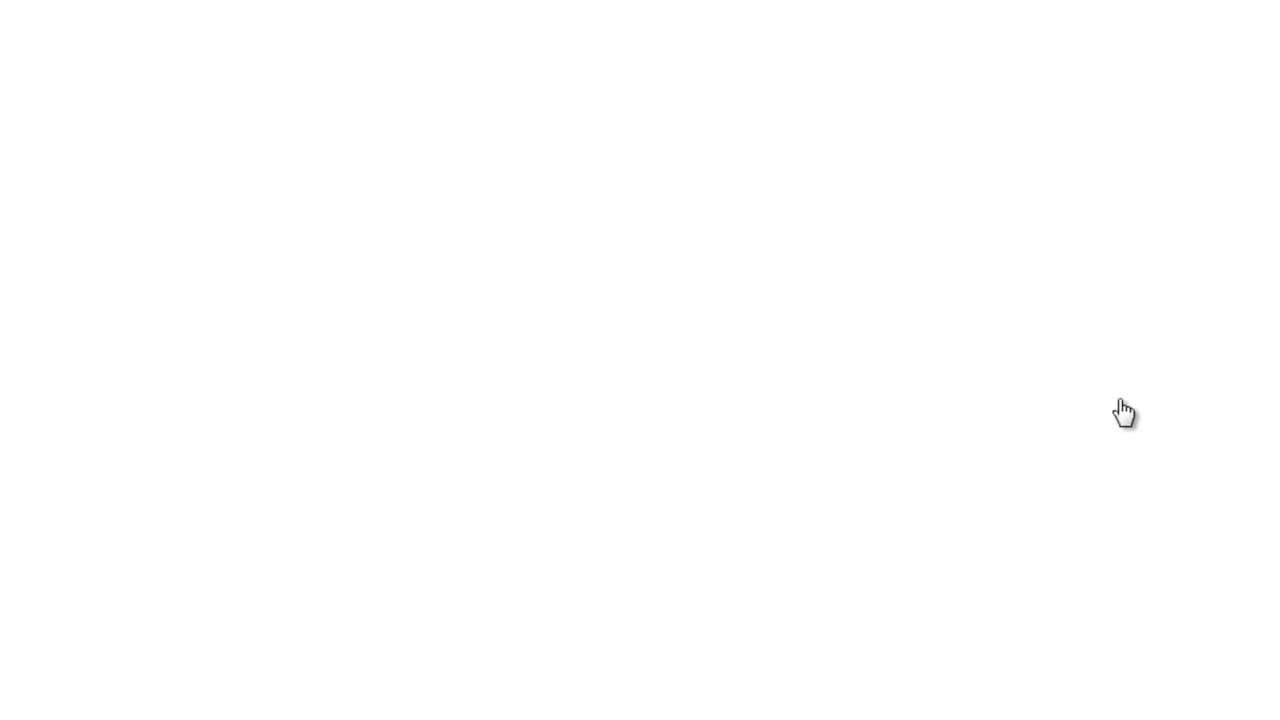
pyautogui.scroll(-5, 768, 390)
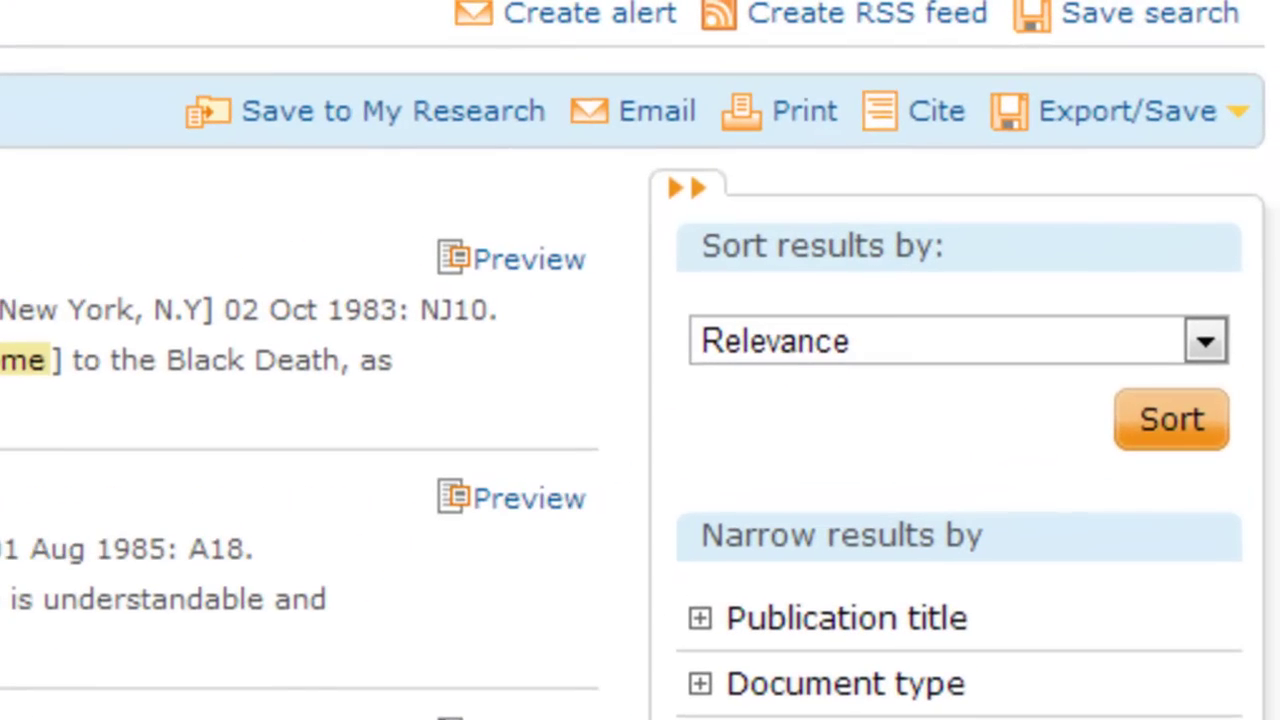
pyautogui.click(880, 278)
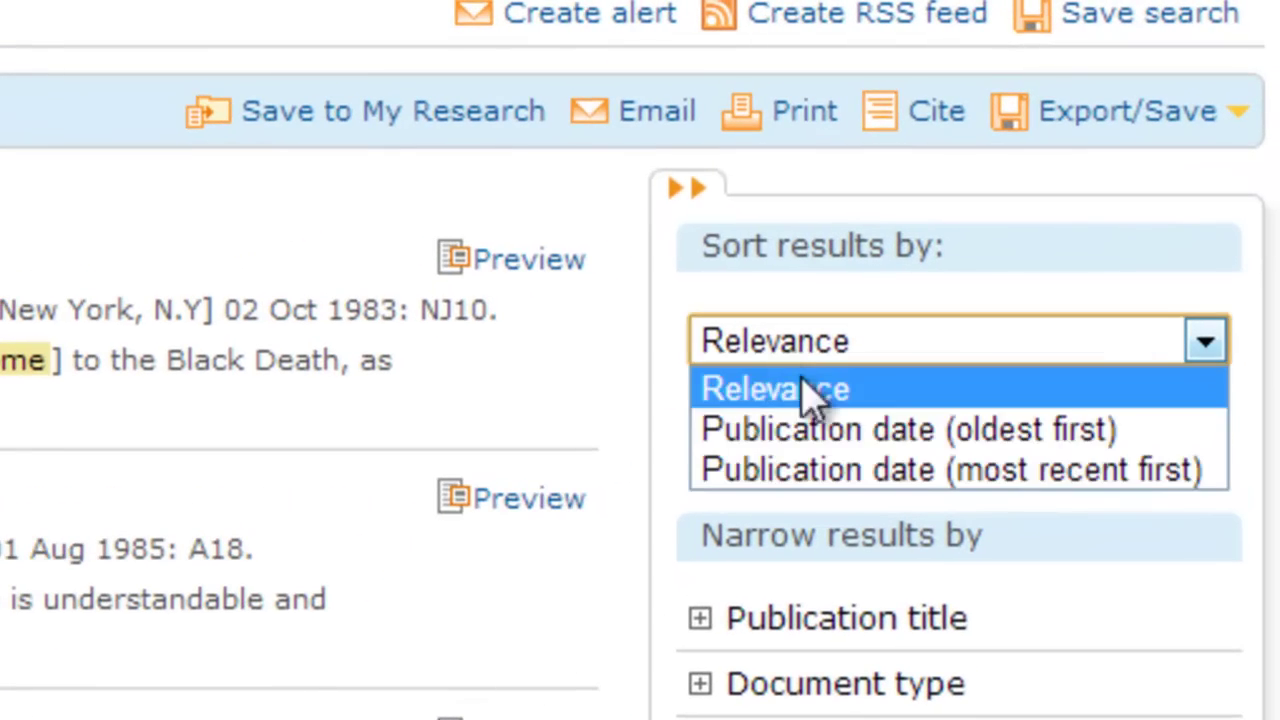
pyautogui.click(818, 440)
pyautogui.click(1173, 425)
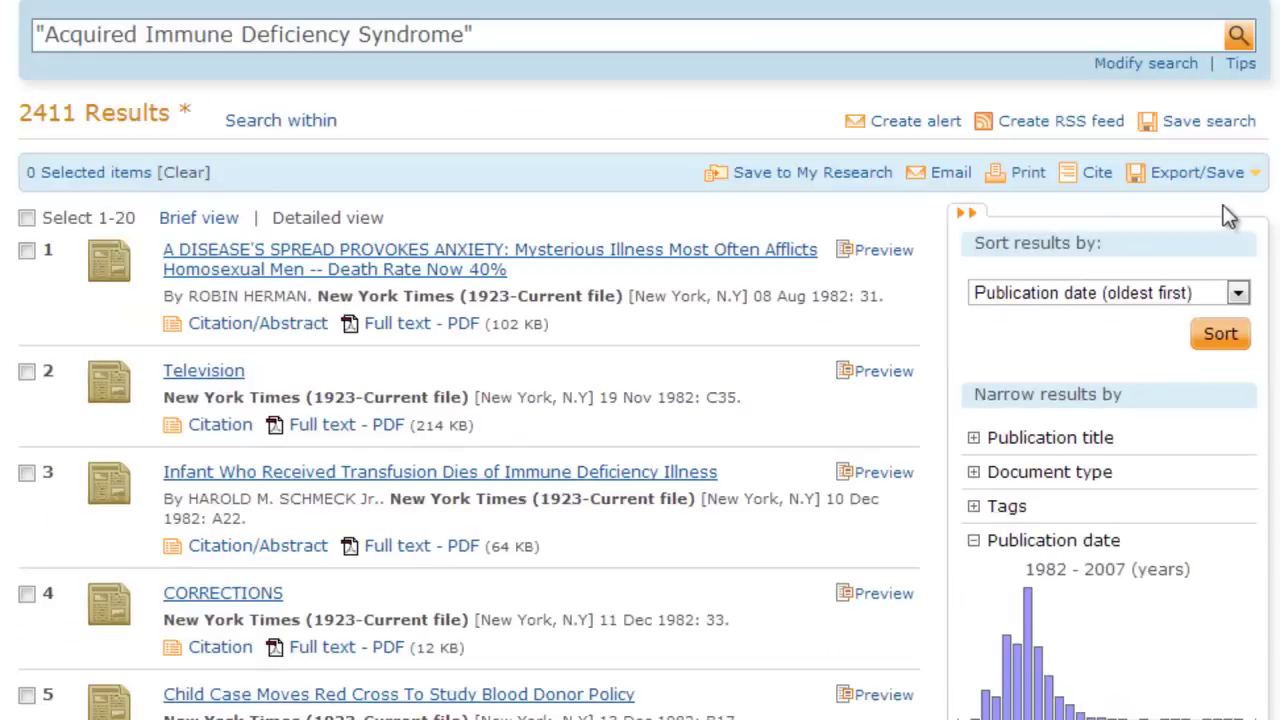
pyautogui.scroll(-1, 1229, 217)
pyautogui.scroll(-1, 1229, 217)
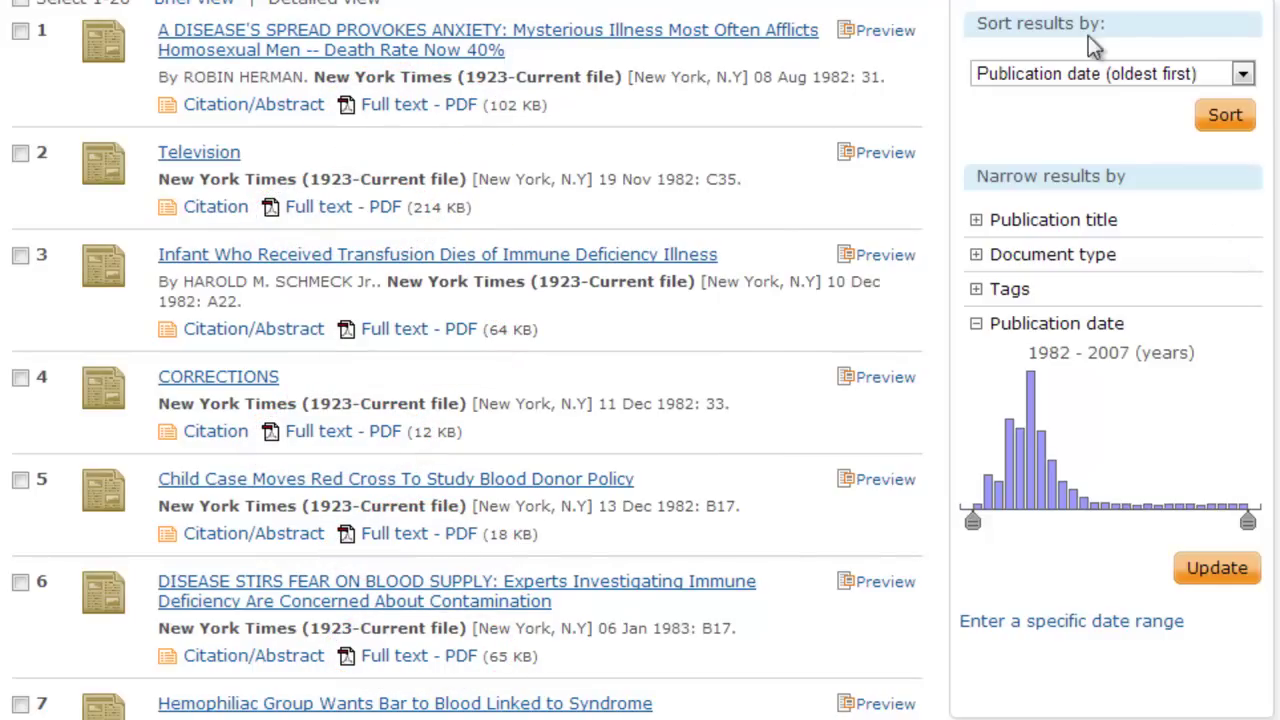
# View the earliest article's full text, then return to the Advanced Search form.
pyautogui.click(408, 106)
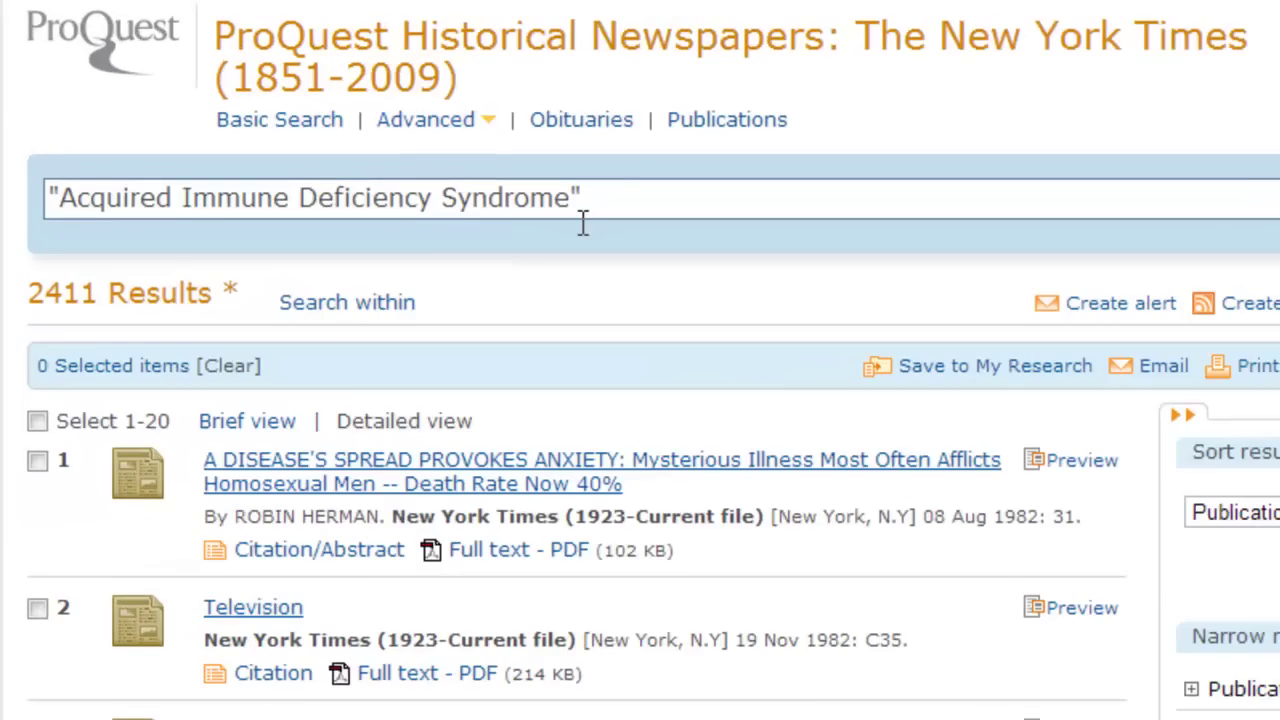
pyautogui.click(486, 120)
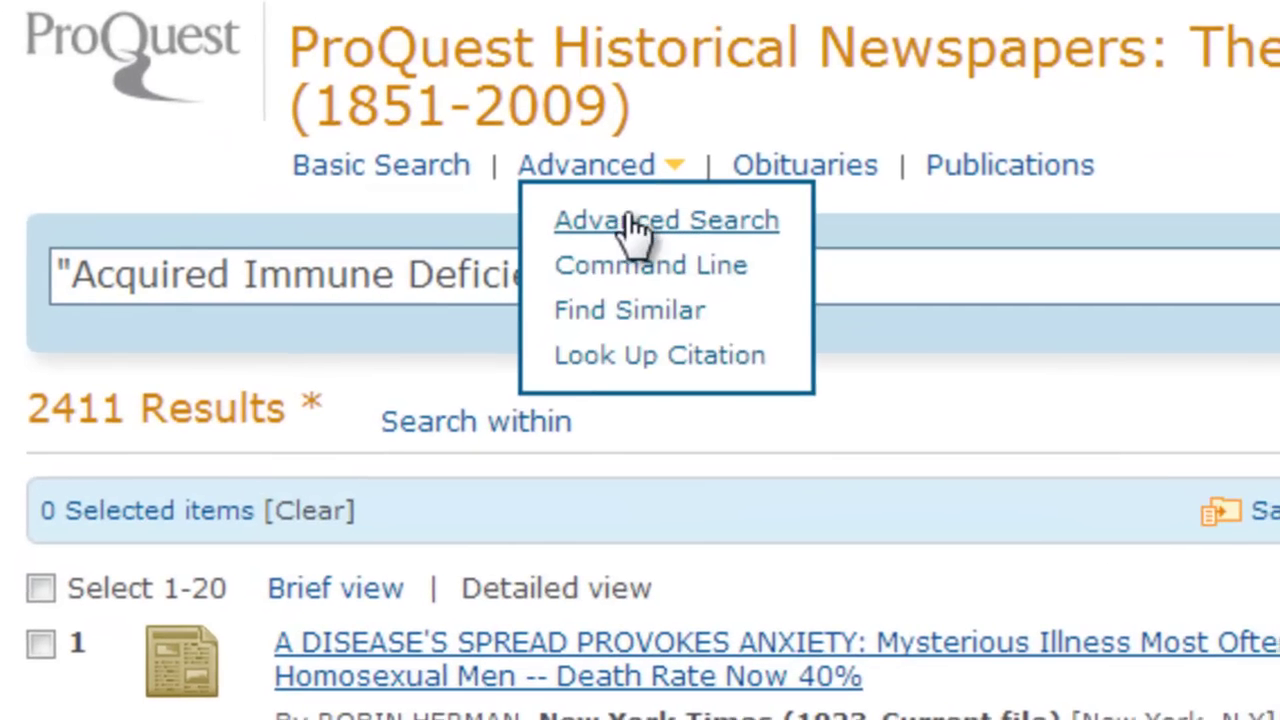
pyautogui.click(628, 224)
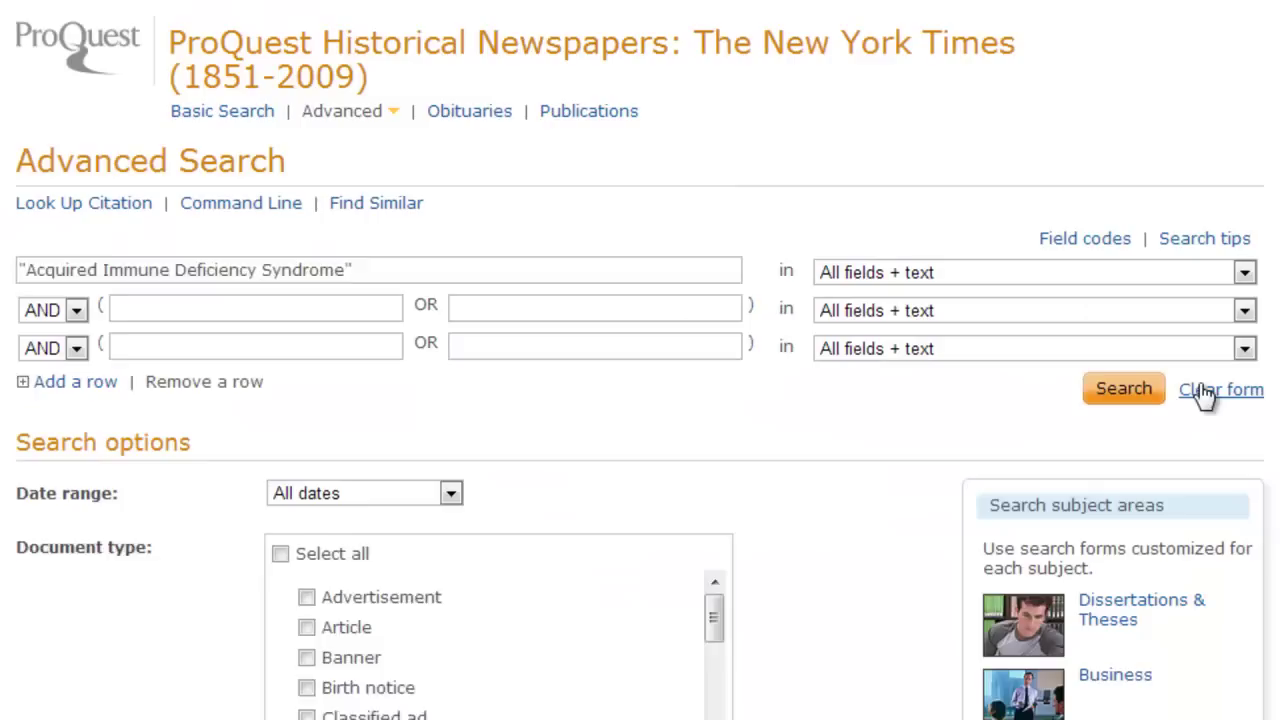
# Clear the form and search for everything published on the single date April 10, 1948.
pyautogui.click(885, 365)
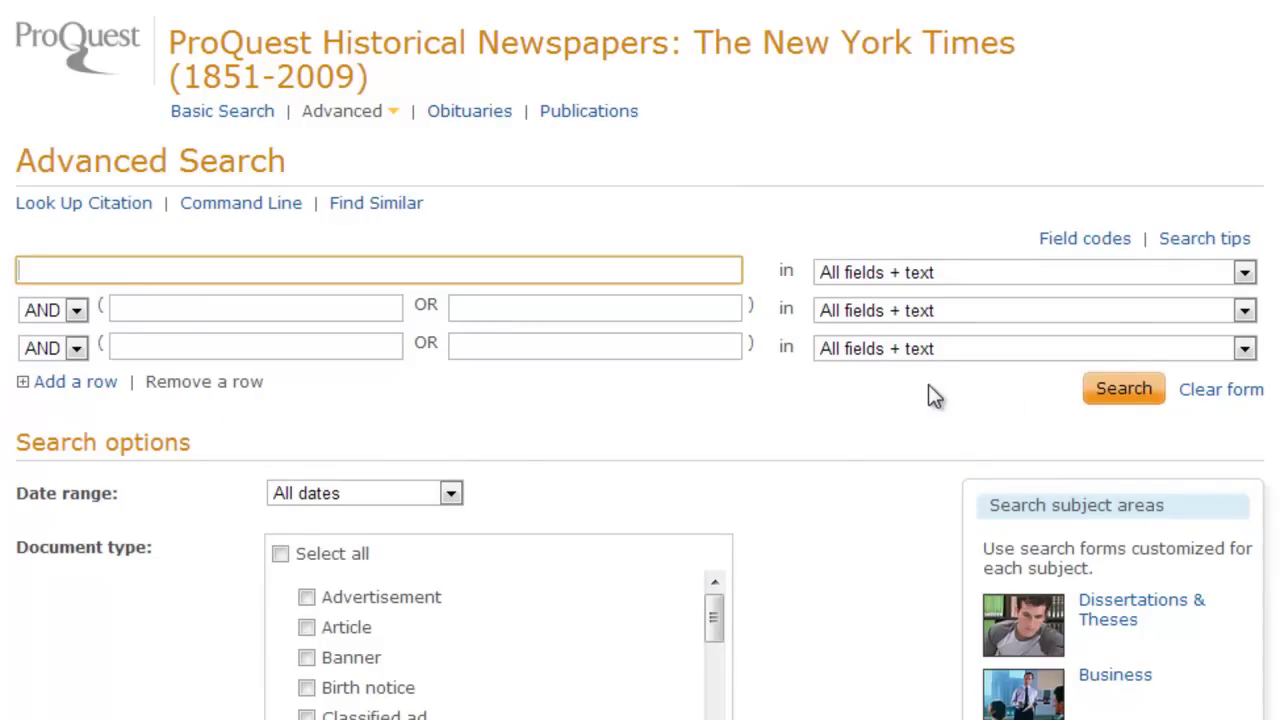
pyautogui.scroll(-3, 914, 394)
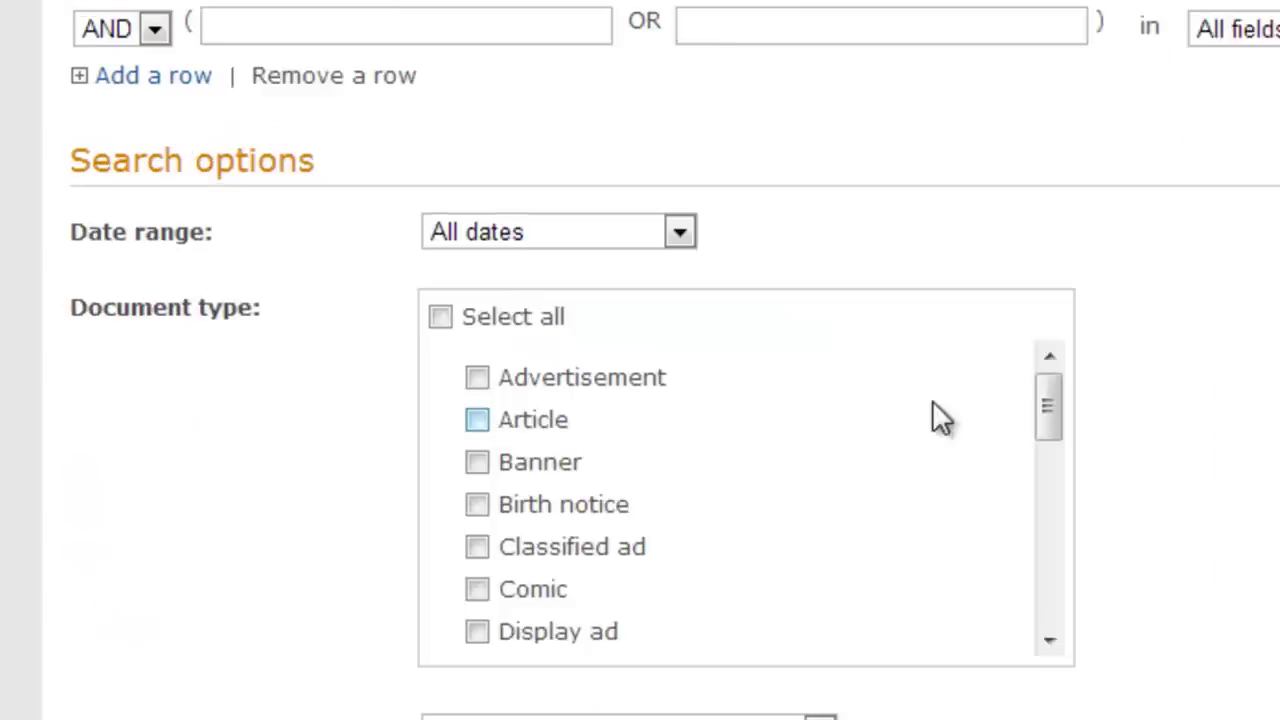
pyautogui.click(683, 230)
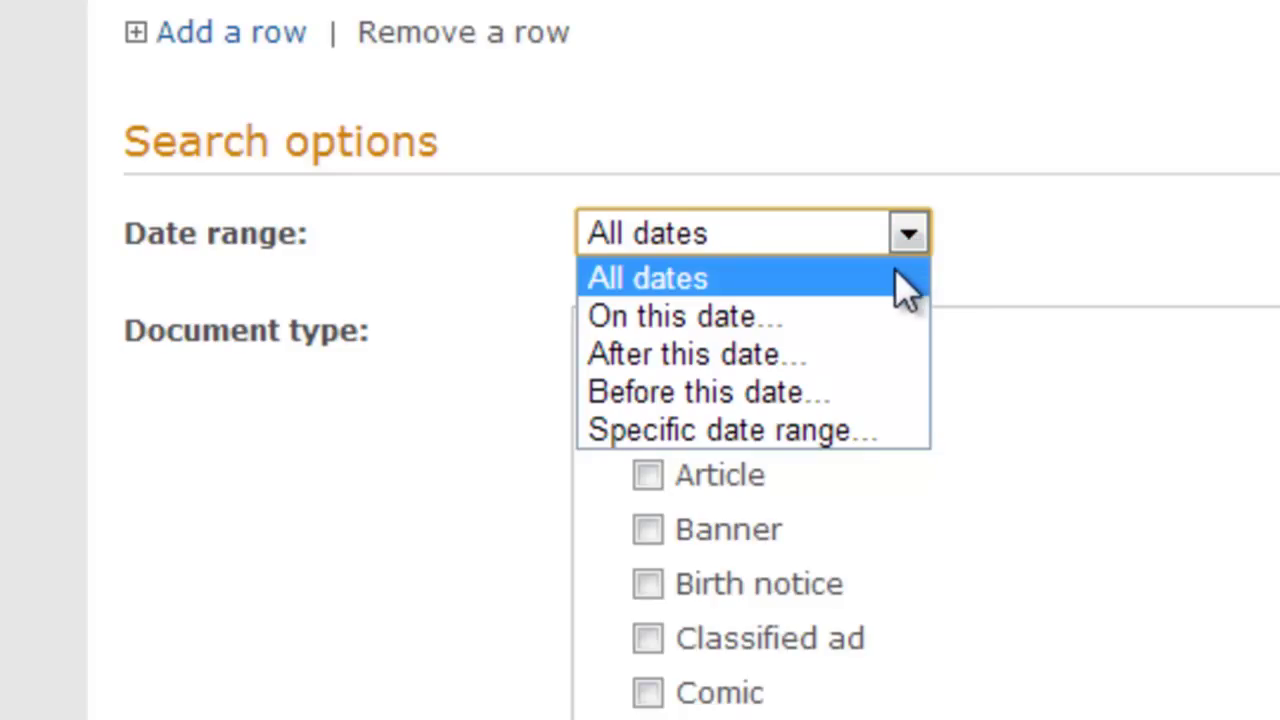
pyautogui.click(852, 320)
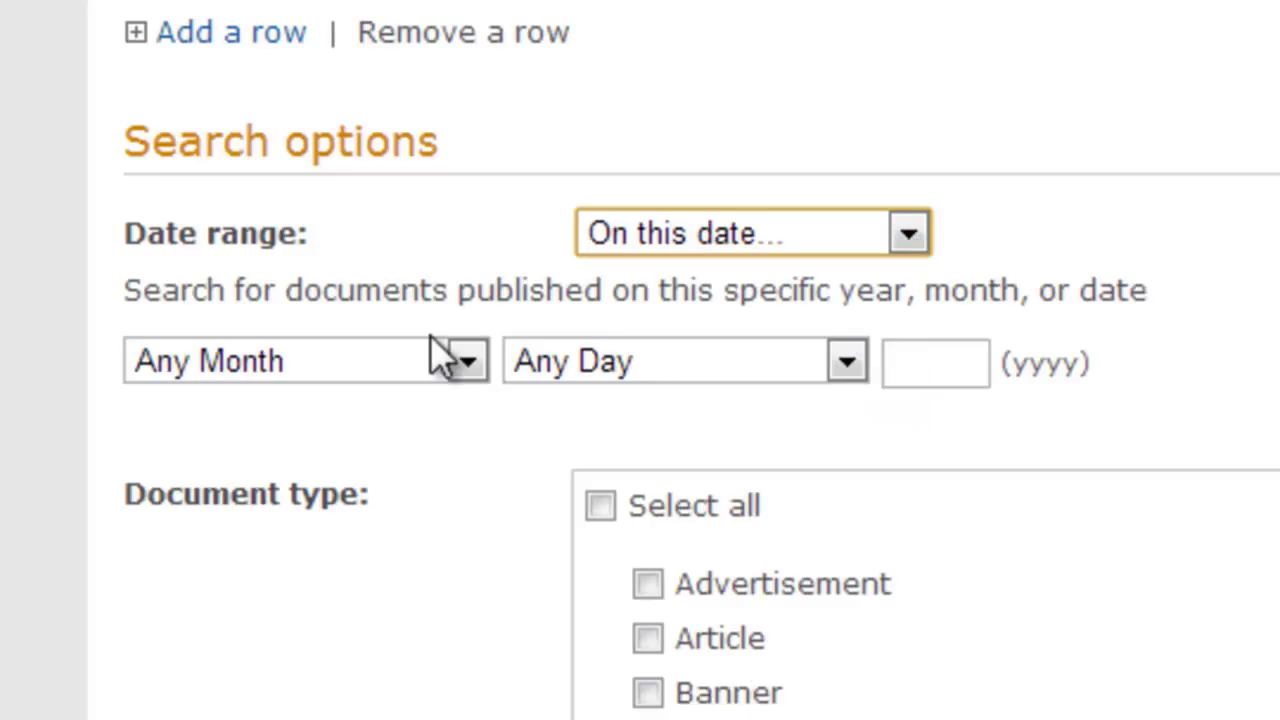
pyautogui.click(465, 363)
pyautogui.click(330, 565)
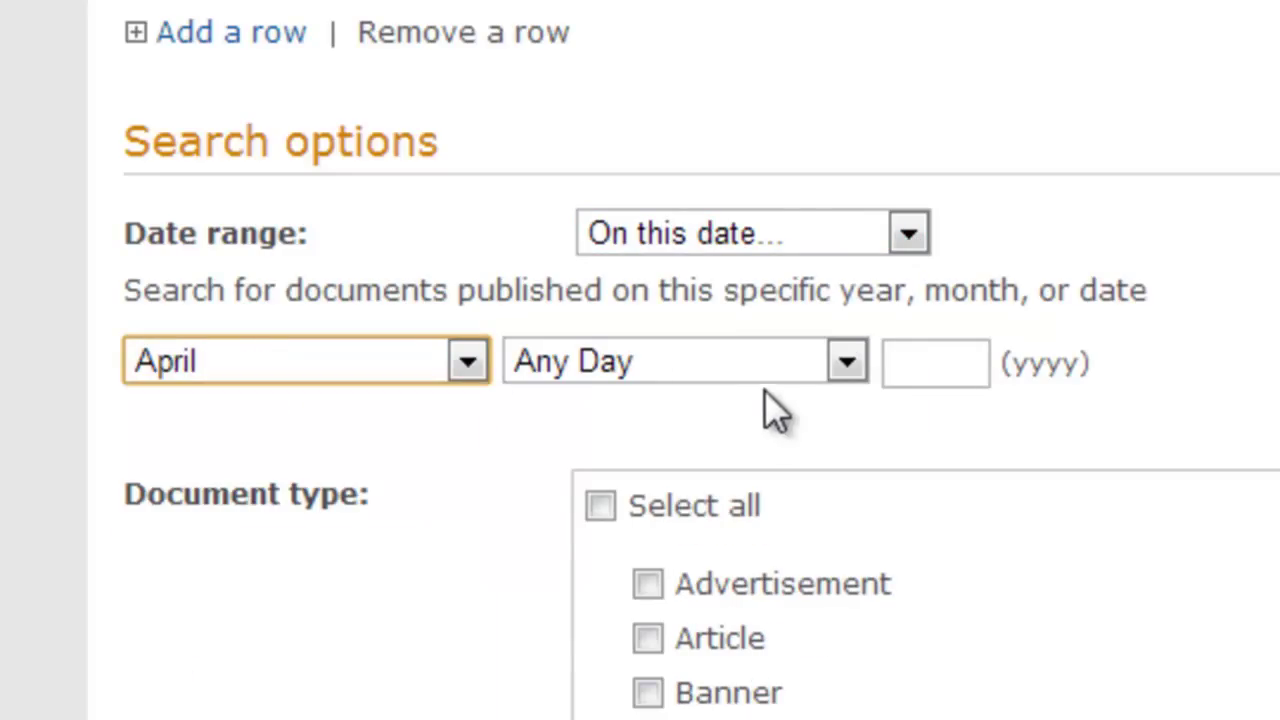
pyautogui.click(766, 364)
pyautogui.click(522, 715)
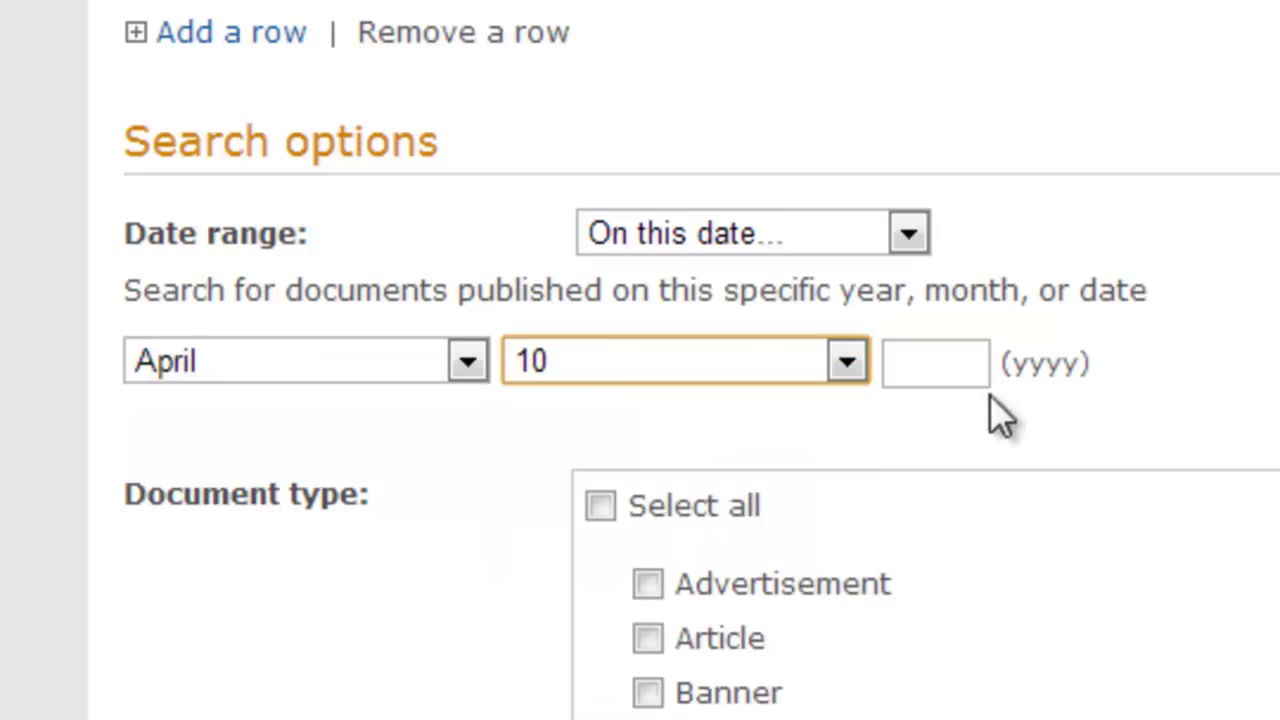
pyautogui.click(956, 365)
pyautogui.write('1948')
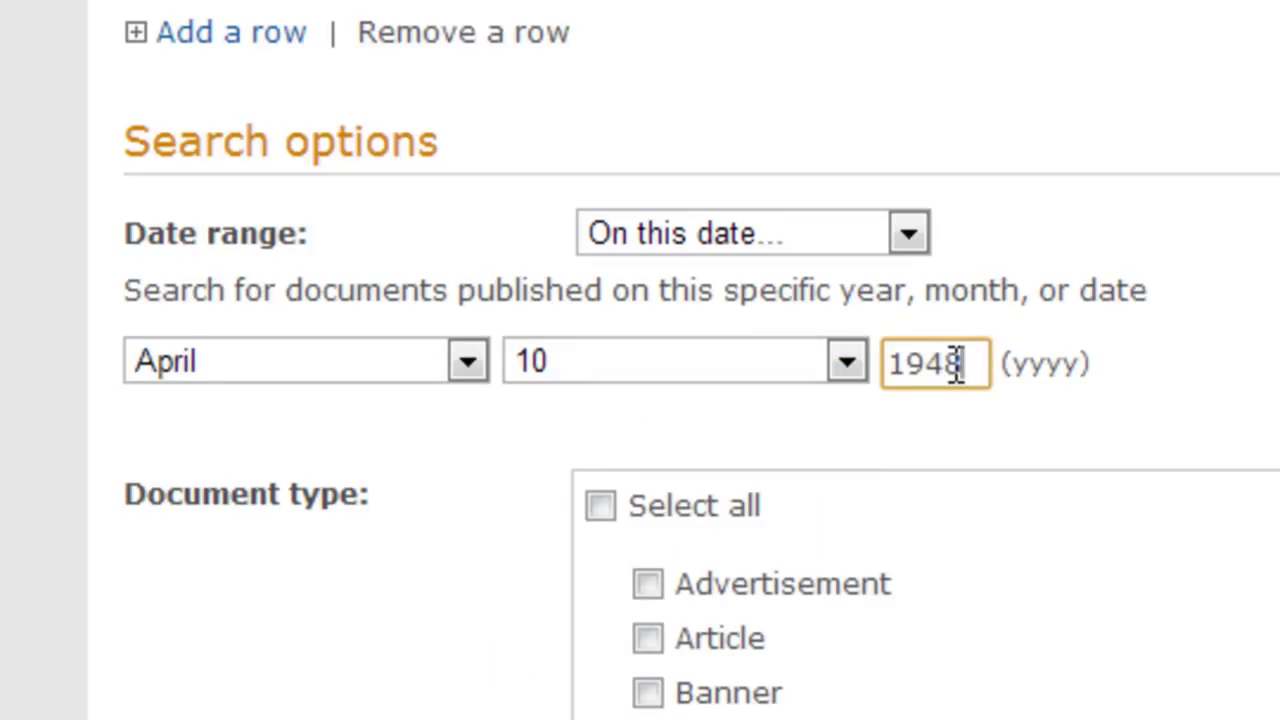
pyautogui.press('Return')
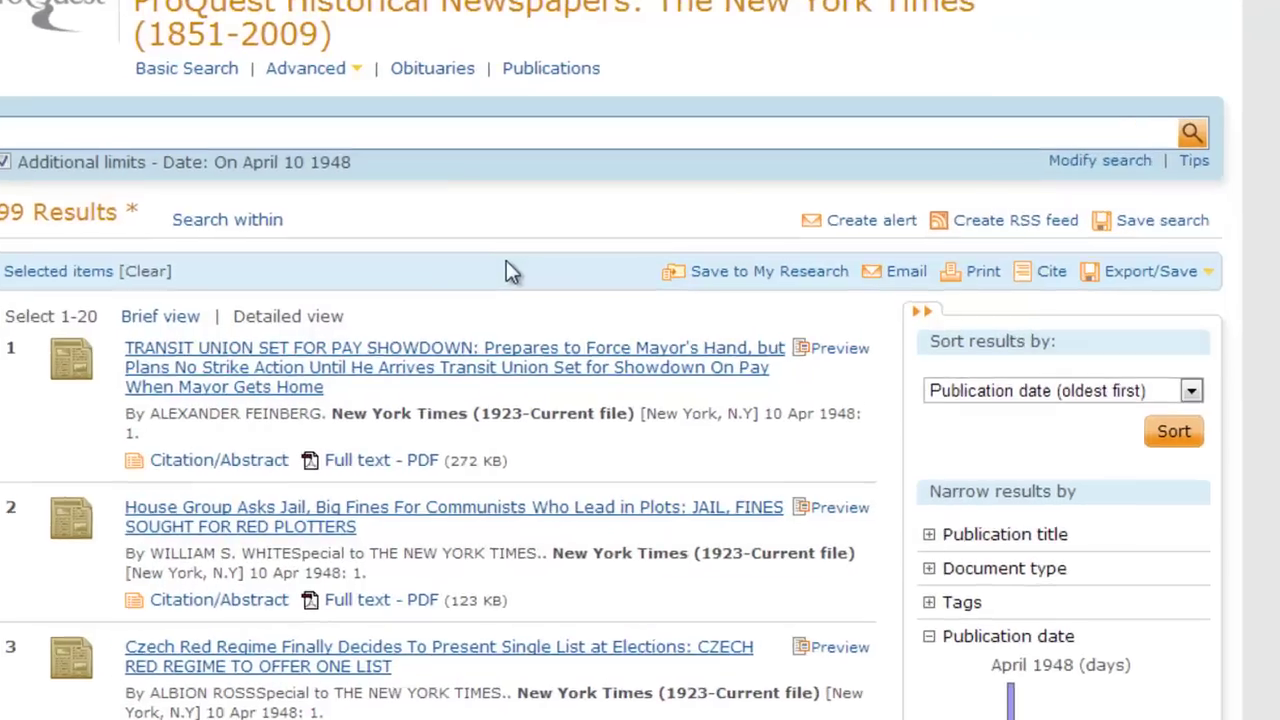
# Filter the April 10, 1948 results by Document type to Front page article only.
pyautogui.scroll(-3, 548, 298)
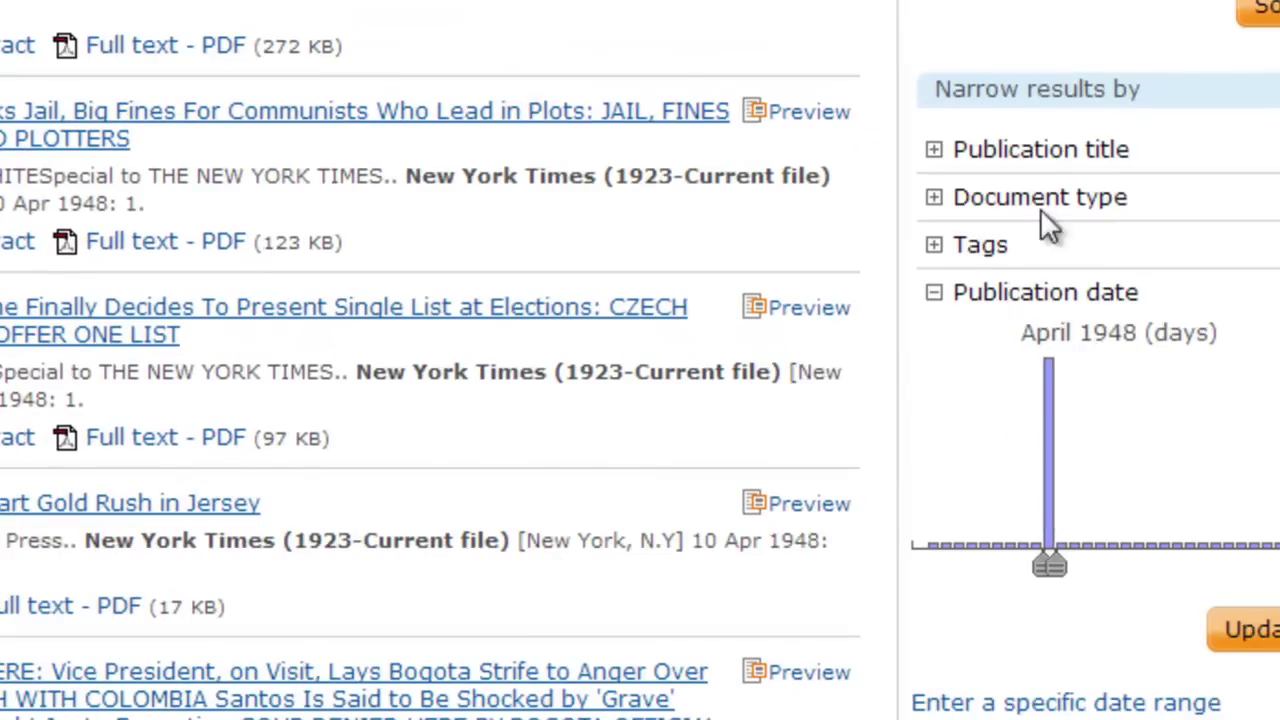
pyautogui.click(935, 199)
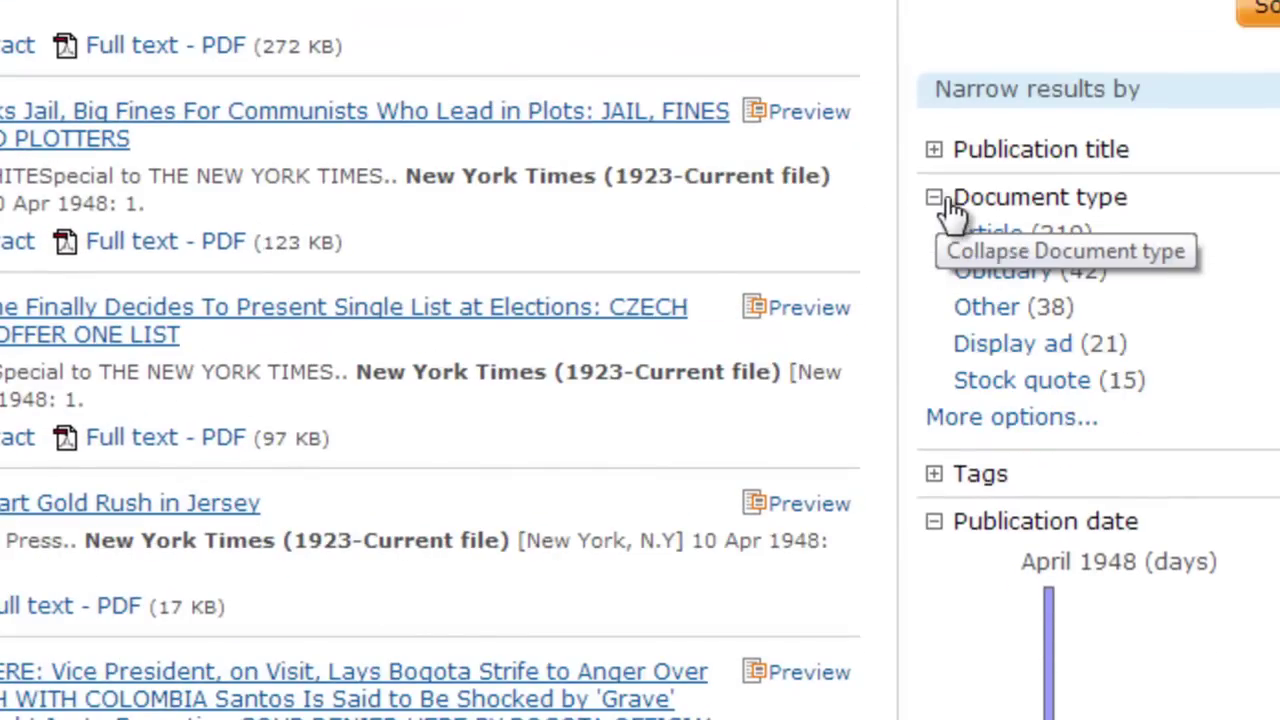
pyautogui.click(981, 418)
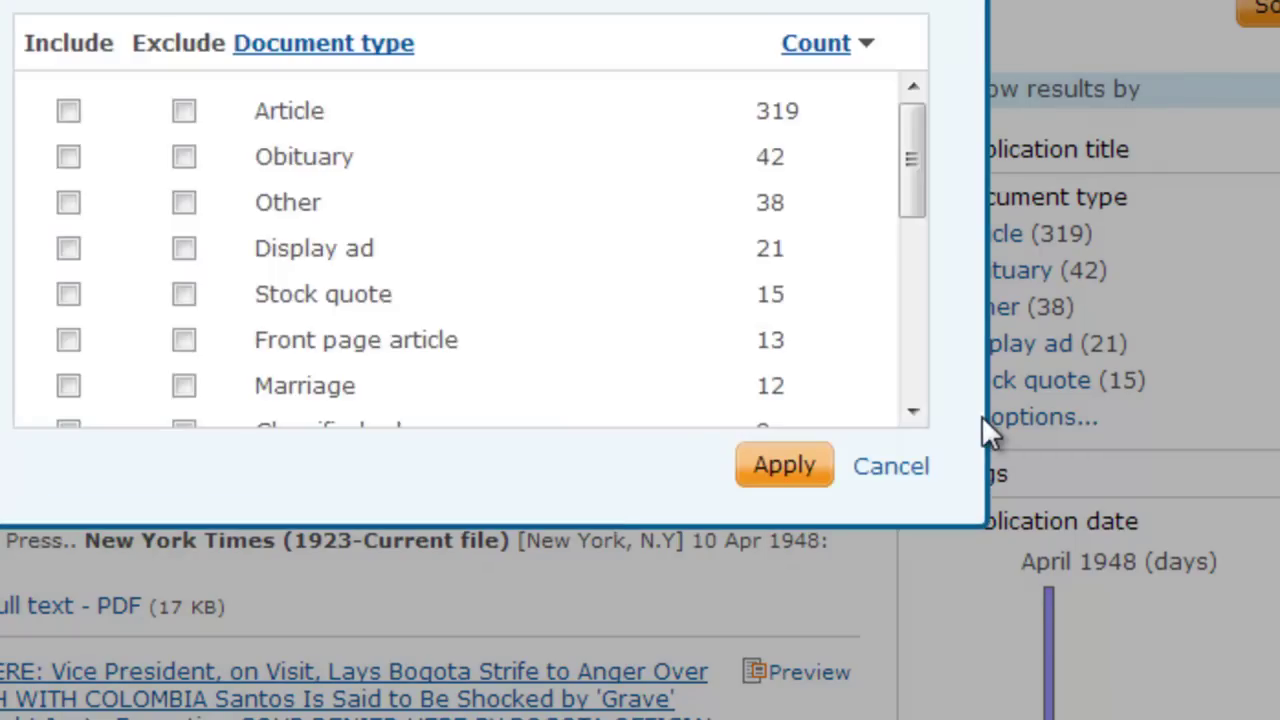
pyautogui.click(67, 341)
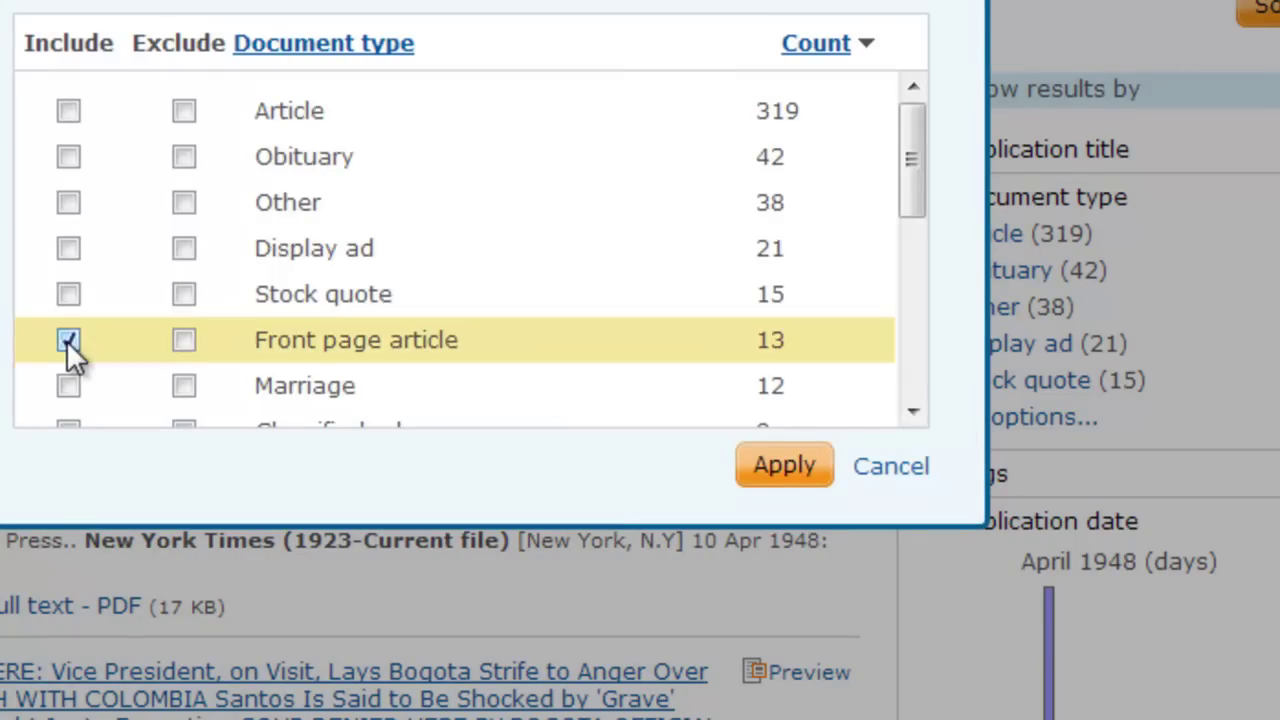
pyautogui.click(790, 470)
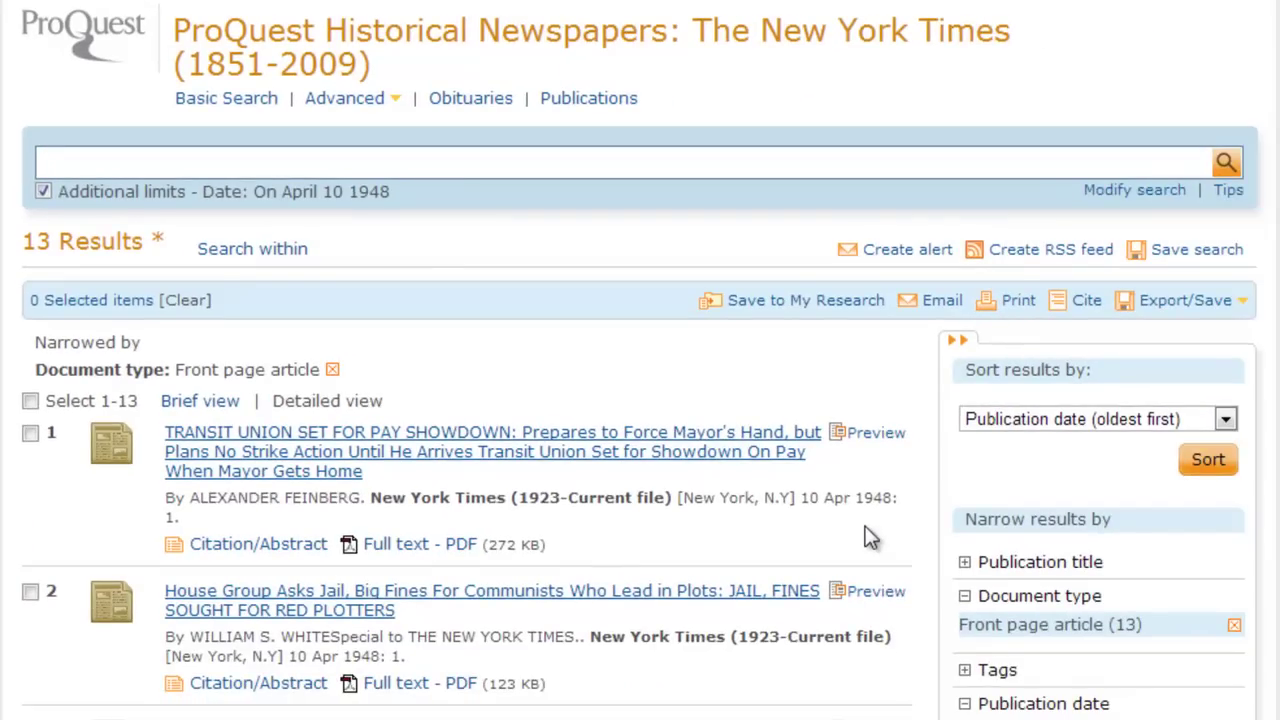
pyautogui.scroll(-3, 870, 537)
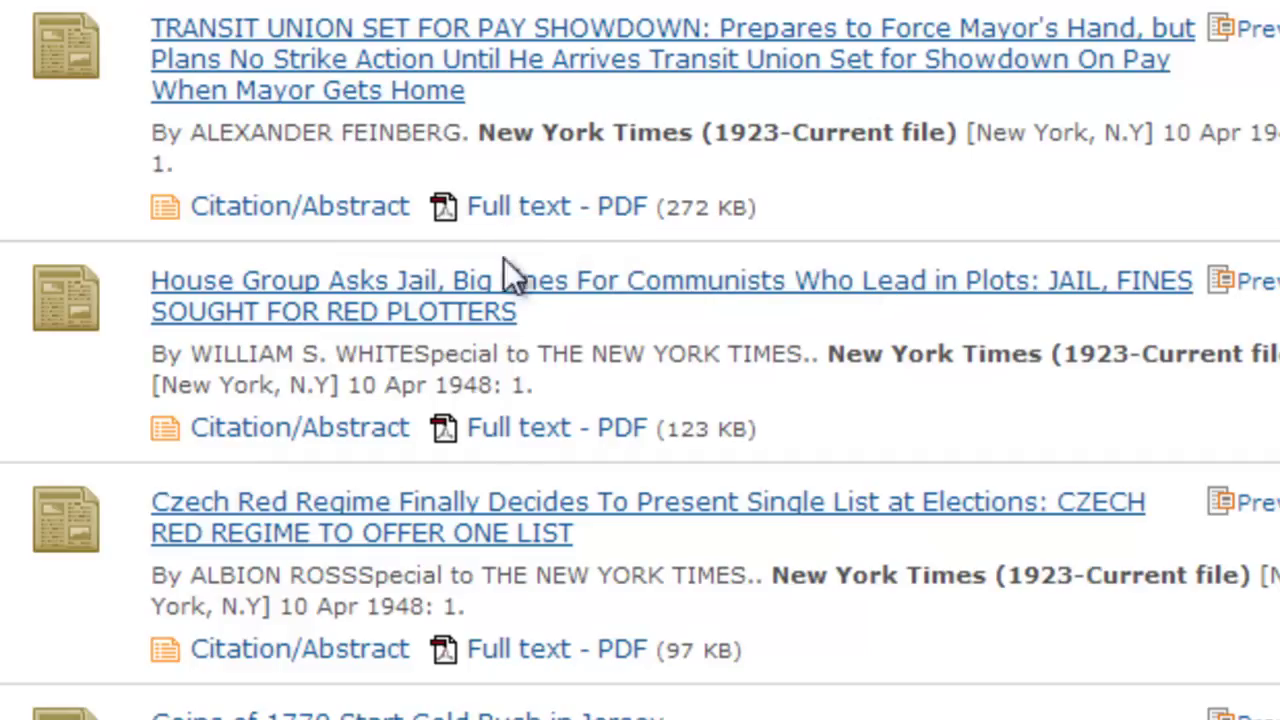
# Open the 'House Group Asks Jail' article PDF, then browse the 1184 timothy mcveigh results.
pyautogui.click(499, 427)
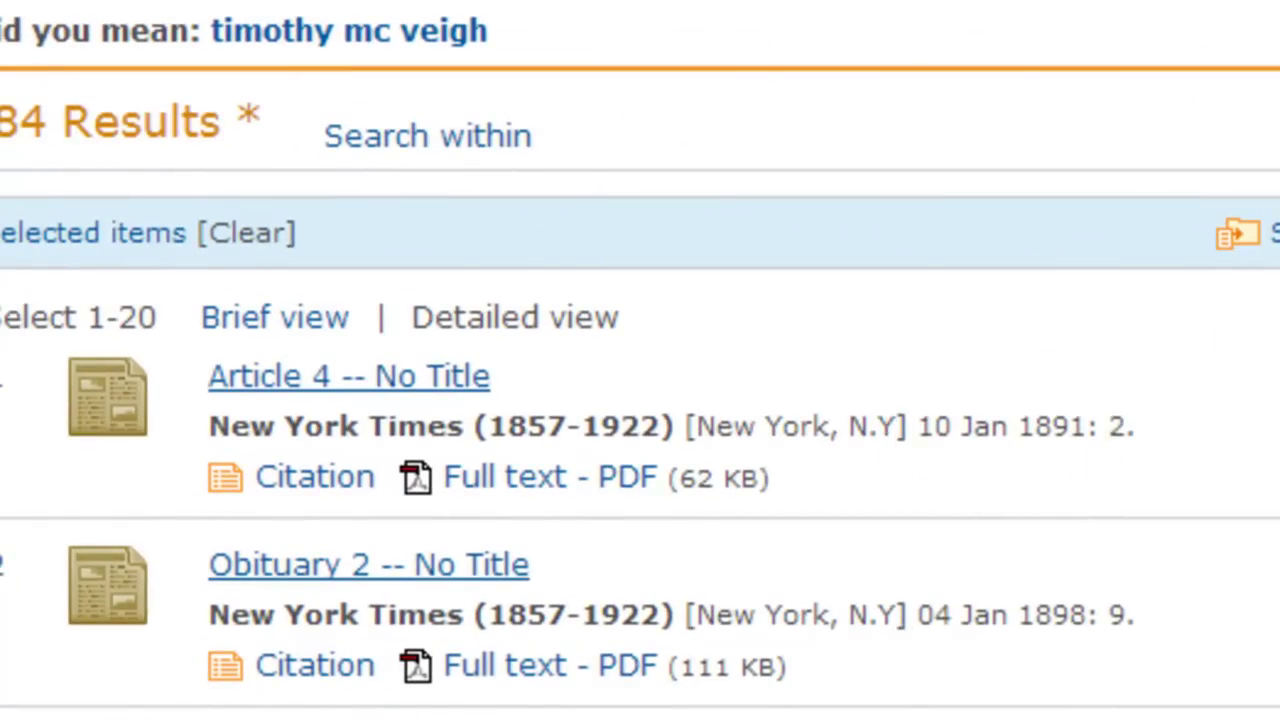
pyautogui.scroll(-2, 640, 400)
pyautogui.scroll(-2, 640, 400)
pyautogui.scroll(-2, 640, 400)
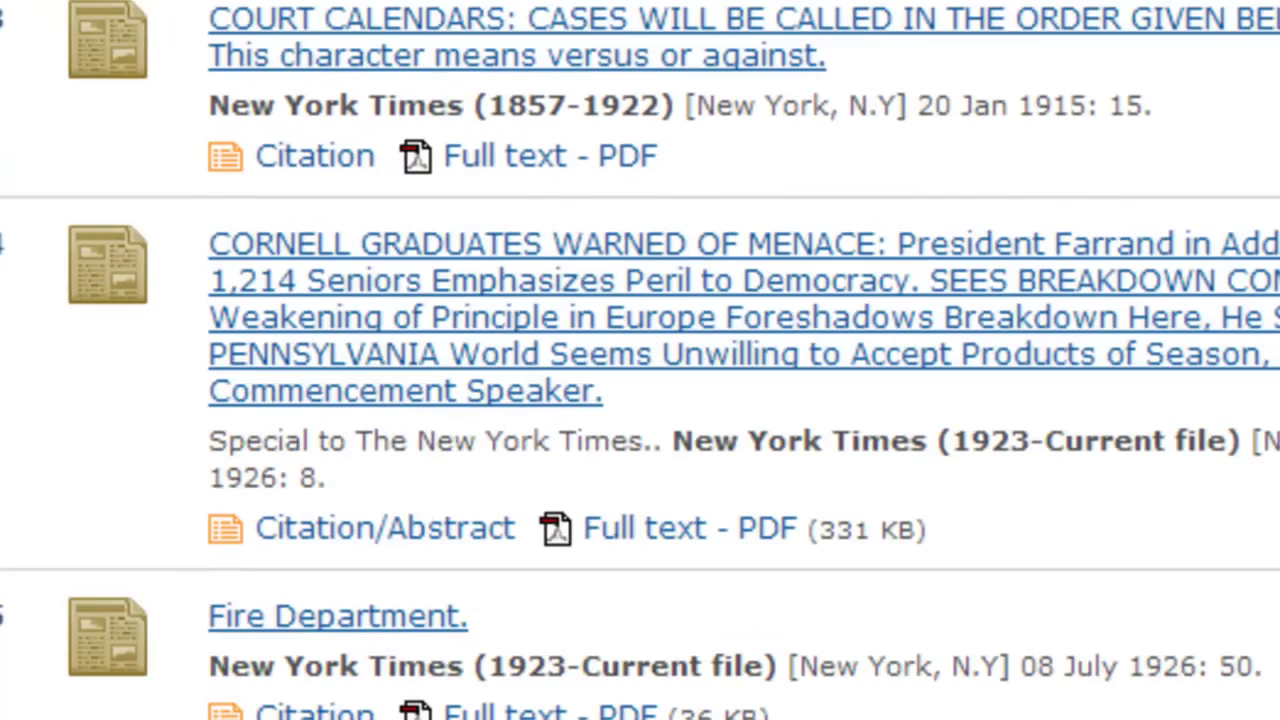
pyautogui.scroll(-2, 640, 400)
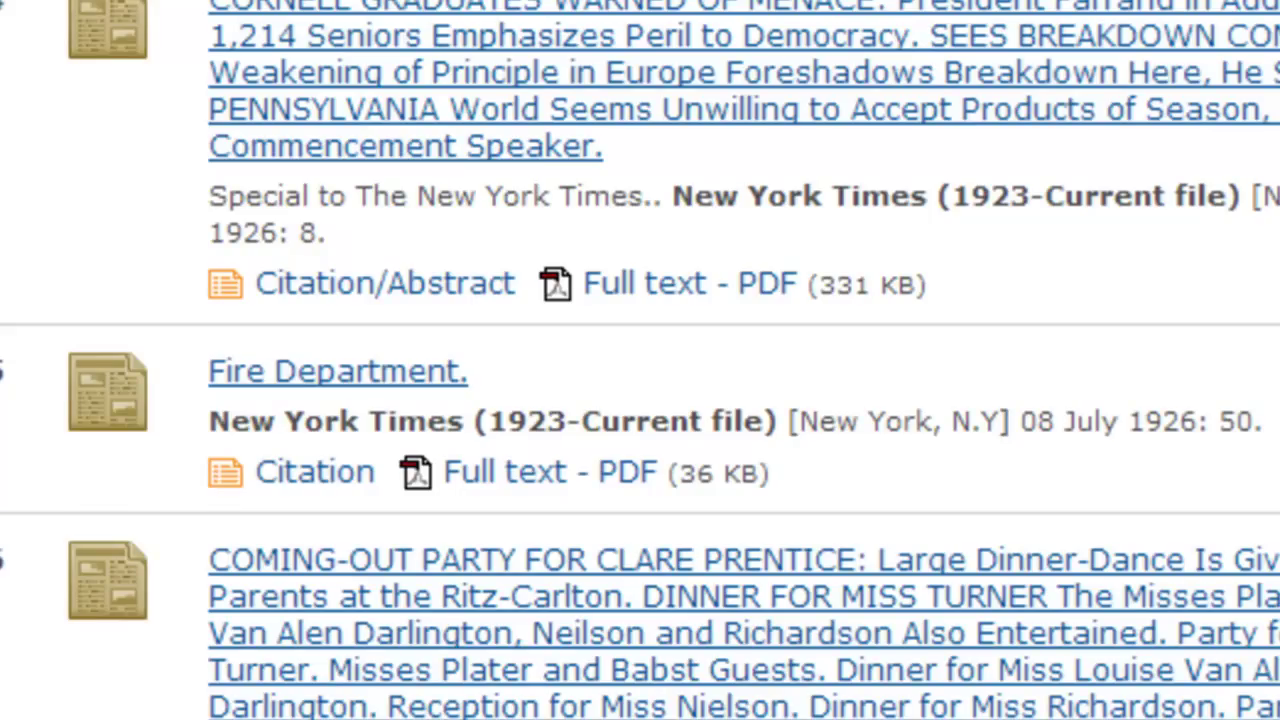
pyautogui.scroll(8, 640, 400)
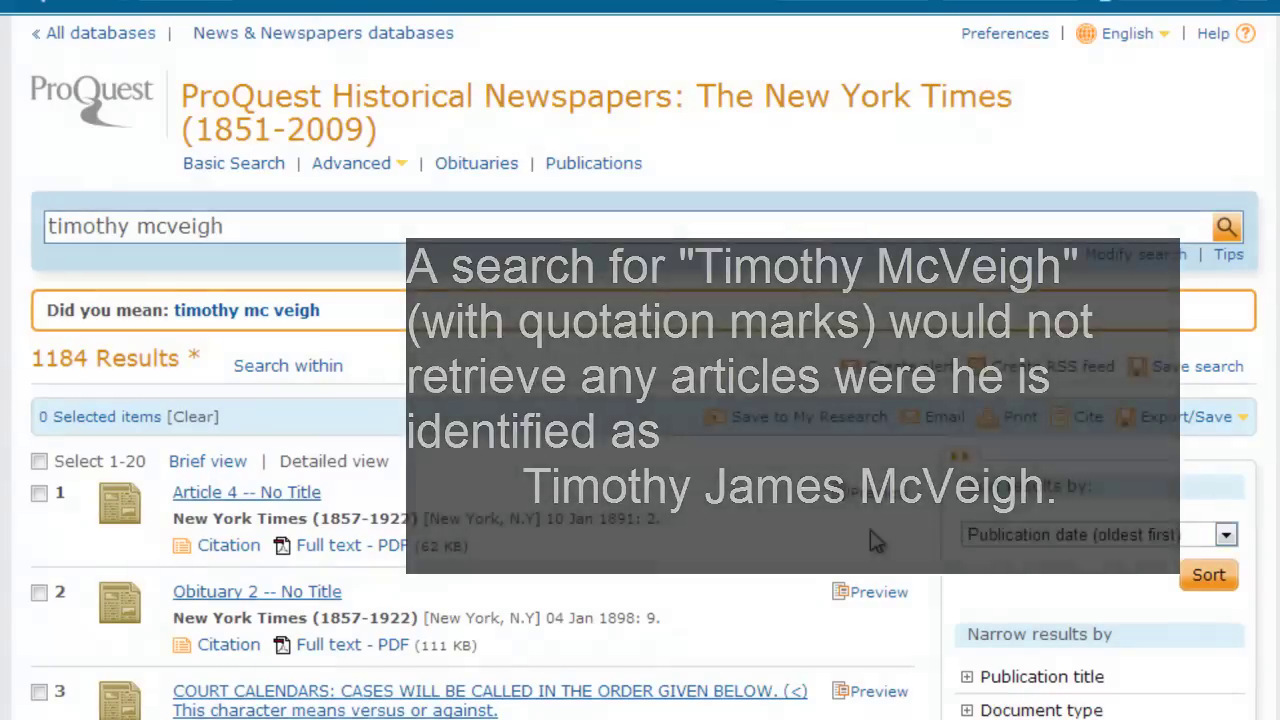
pyautogui.click(333, 168)
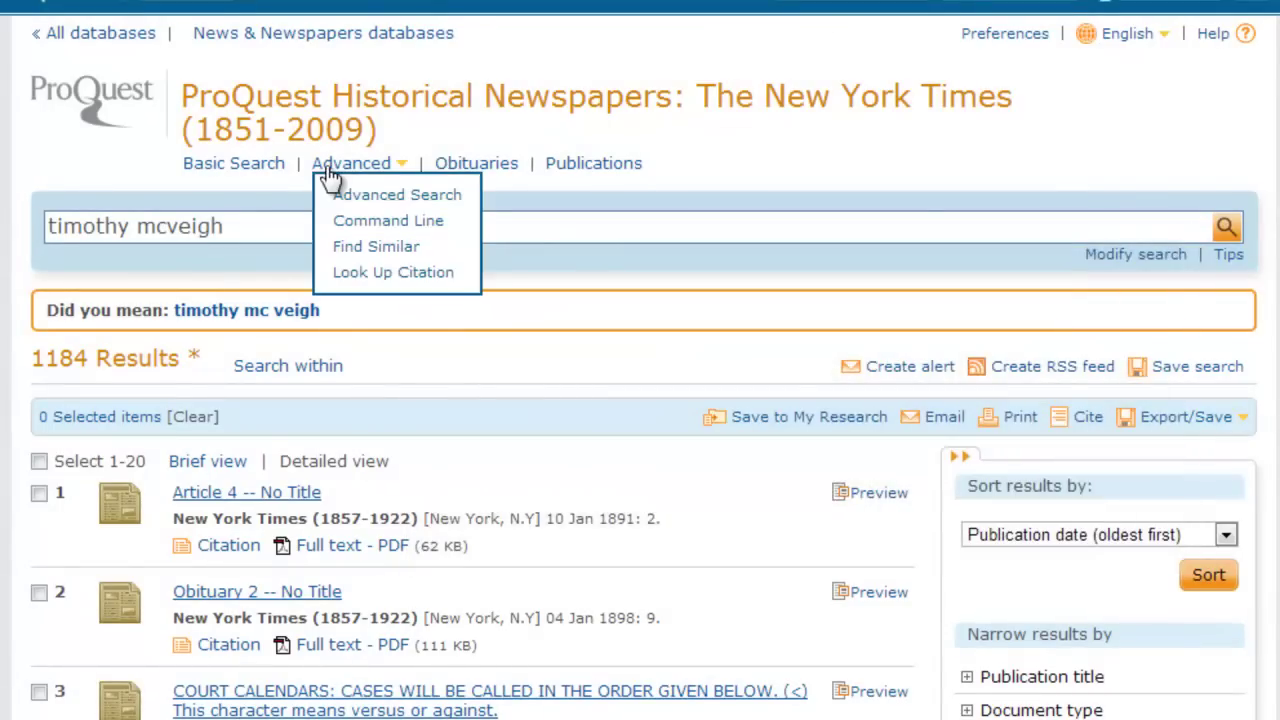
# In Advanced Search, limit the timothy mcveigh search to Document title — TI and run it.
pyautogui.click(368, 210)
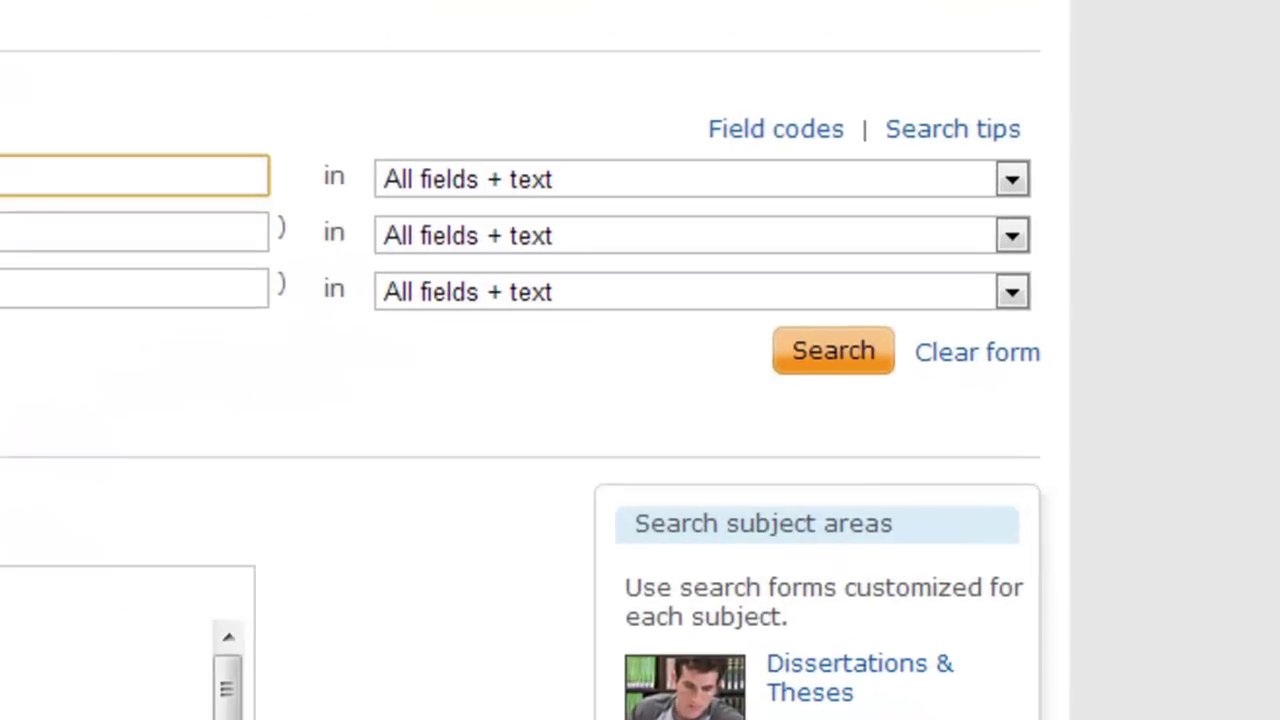
pyautogui.click(483, 169)
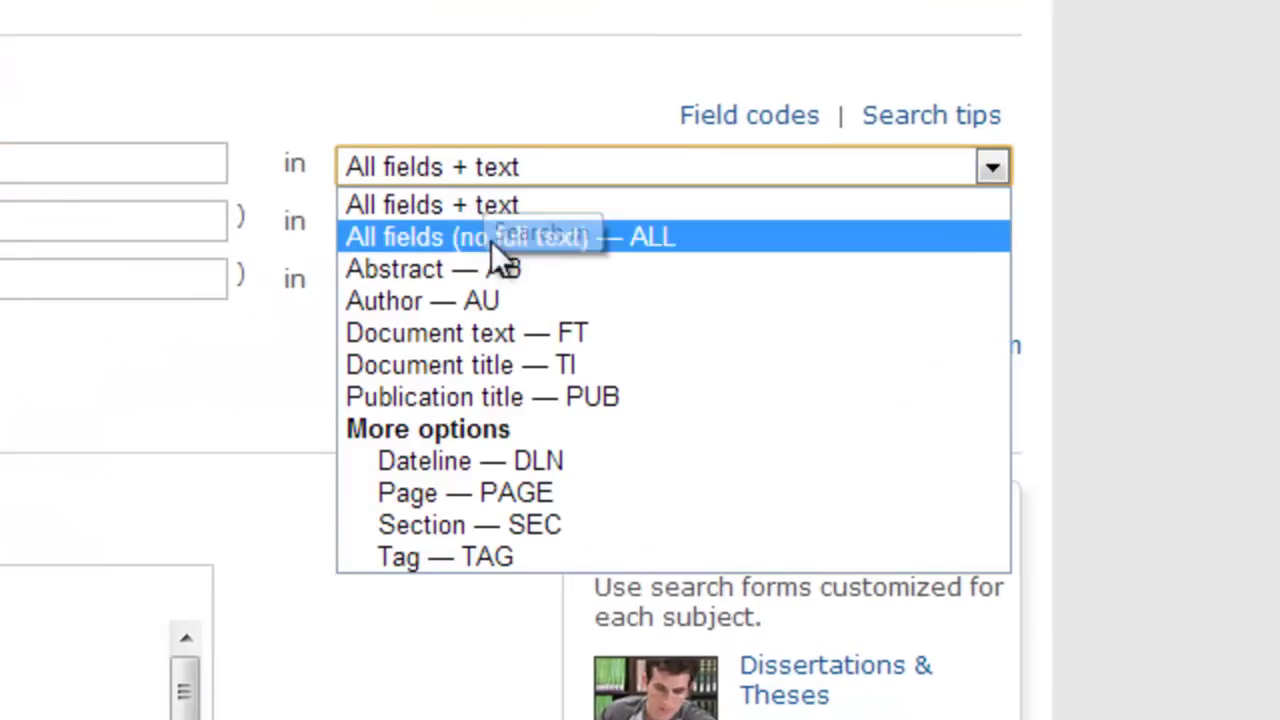
pyautogui.click(512, 388)
pyautogui.click(797, 371)
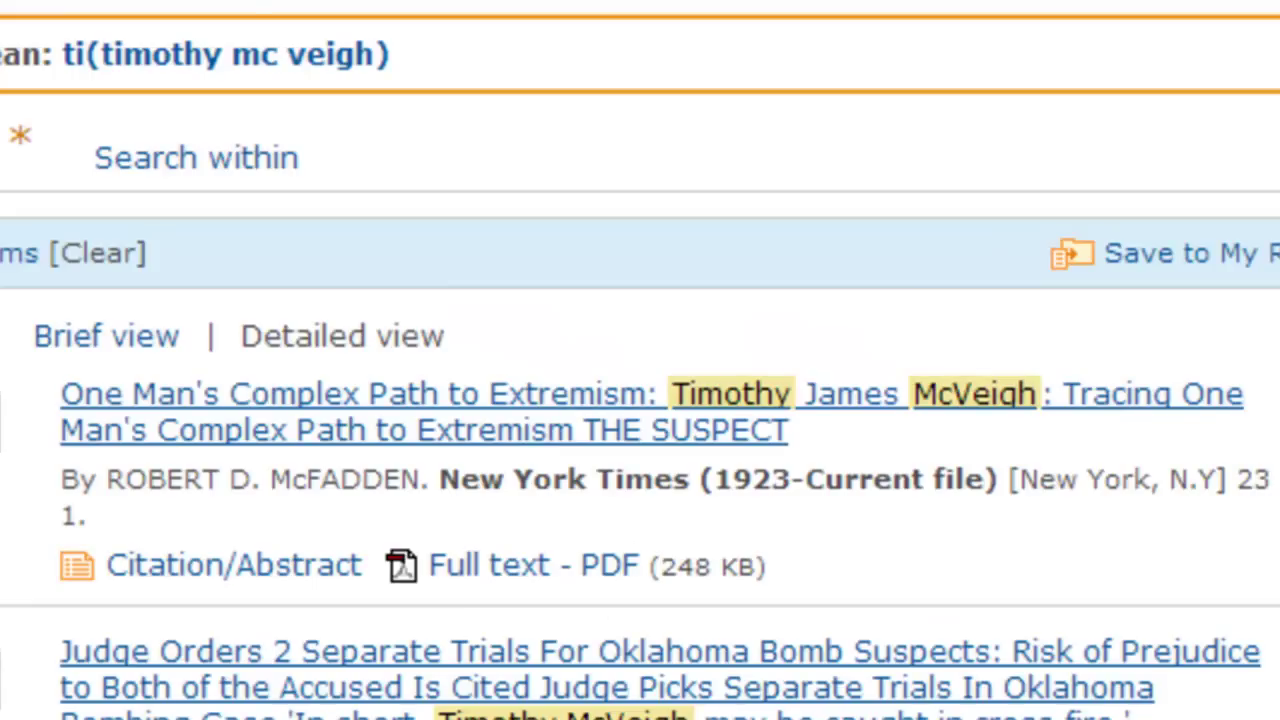